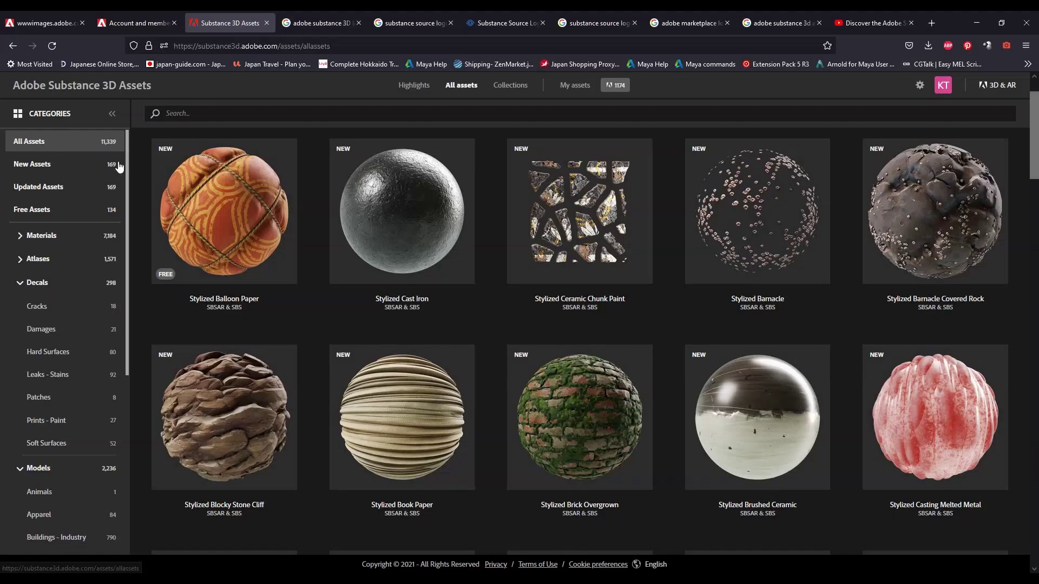
- Browse down through the stylized materials catalogue in All Assets
scroll(275, 241, up, 1)
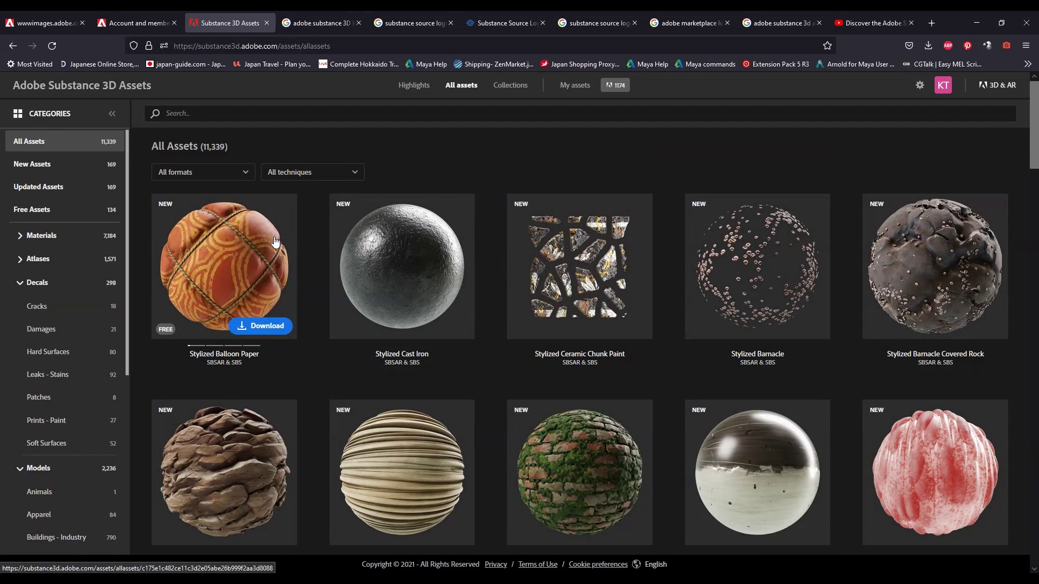
scroll(274, 241, down, 5)
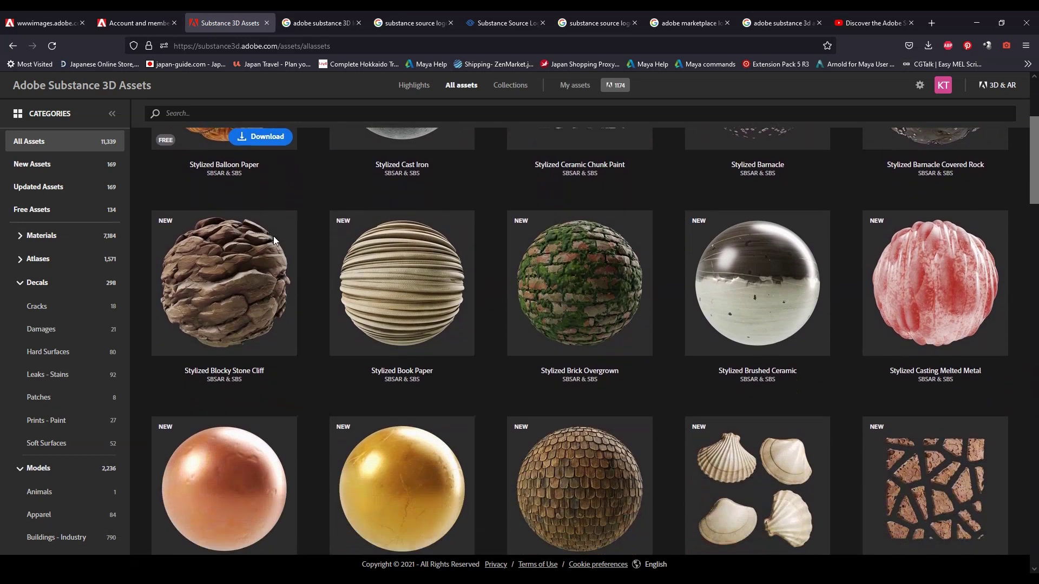
scroll(321, 254, down, 6)
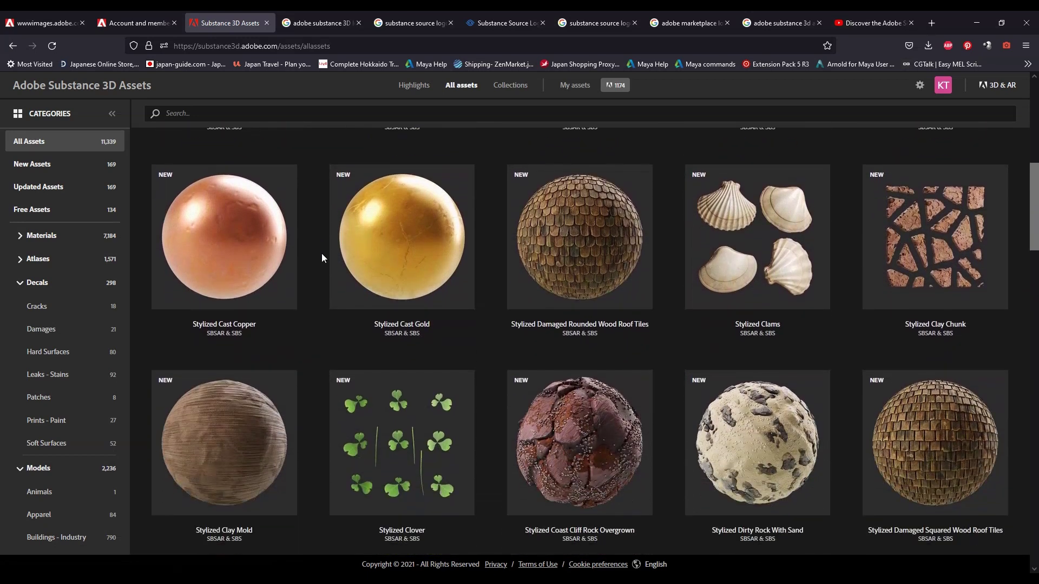
scroll(321, 254, down, 7)
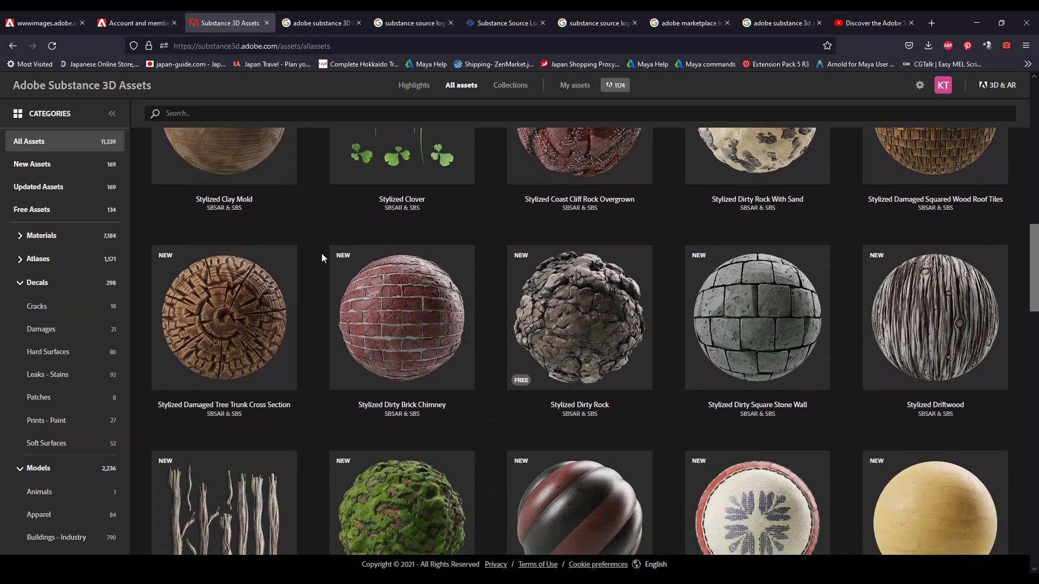
scroll(321, 258, down, 4)
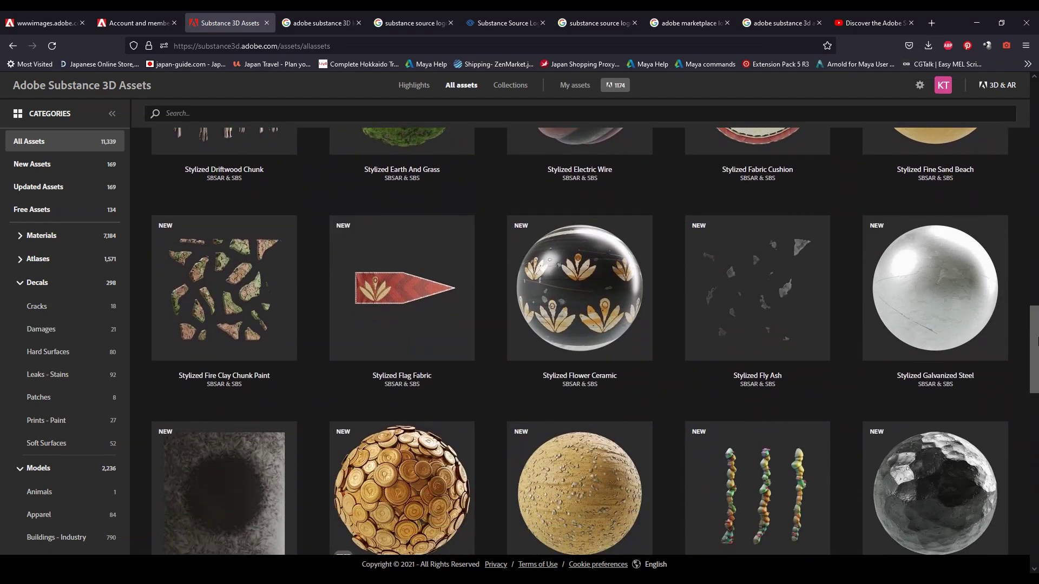
drag(1035, 341, 1007, 499)
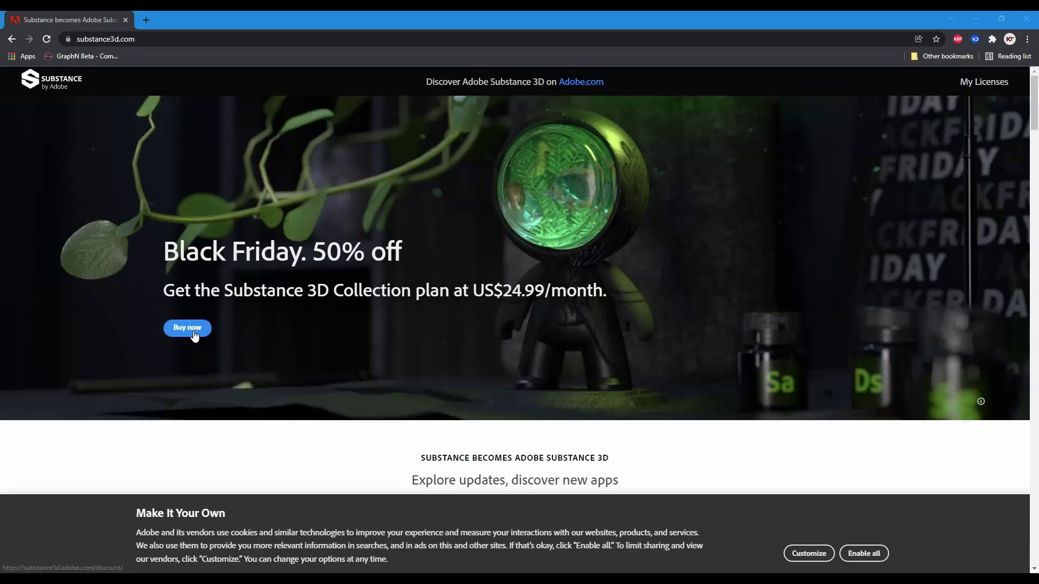
- Open the Black Friday 50% off Substance 3D Collection discount offer
click(194, 334)
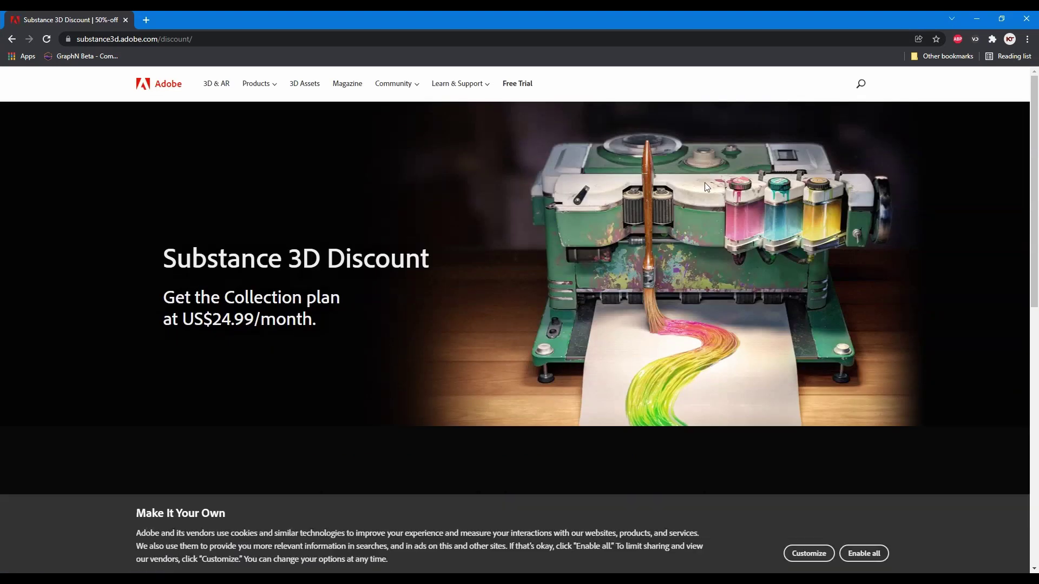
scroll(542, 209, down, 4)
click(522, 382)
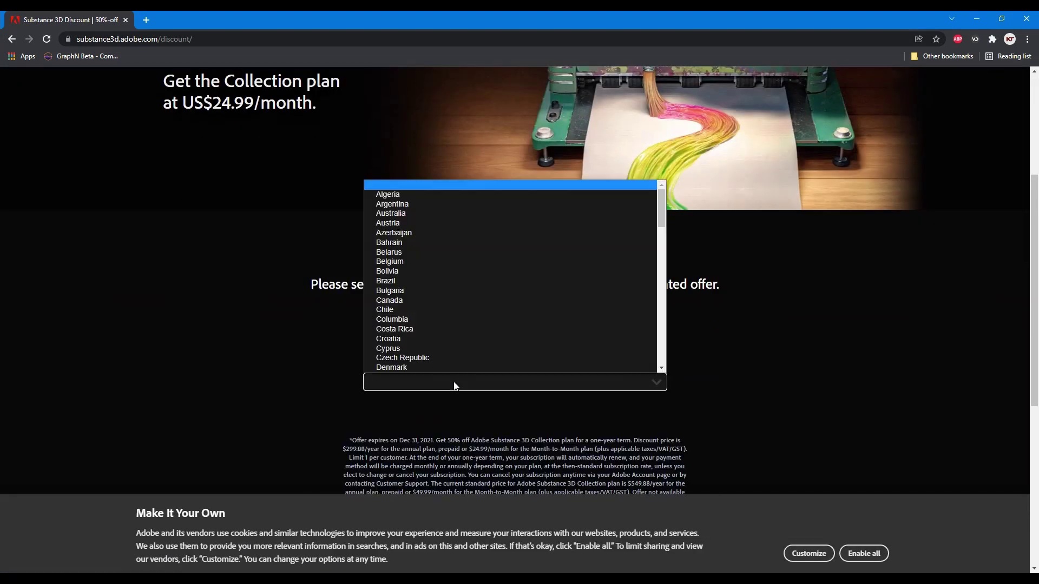
click(220, 362)
scroll(493, 331, down, 1)
- Choose Canada as the country of residence and reach the checkout e-mail step
click(493, 331)
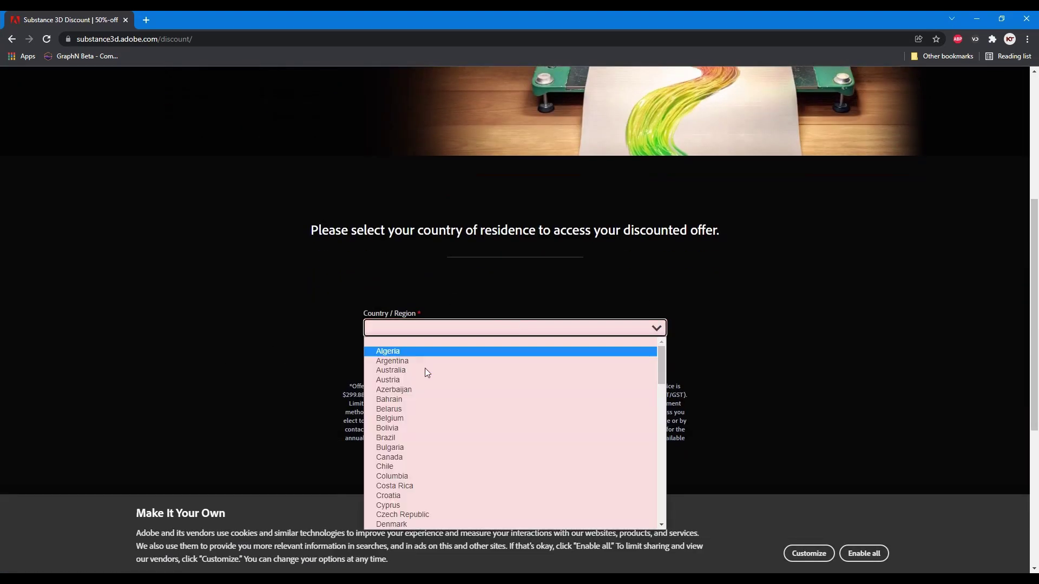
scroll(401, 459, down, 5)
scroll(401, 455, down, 11)
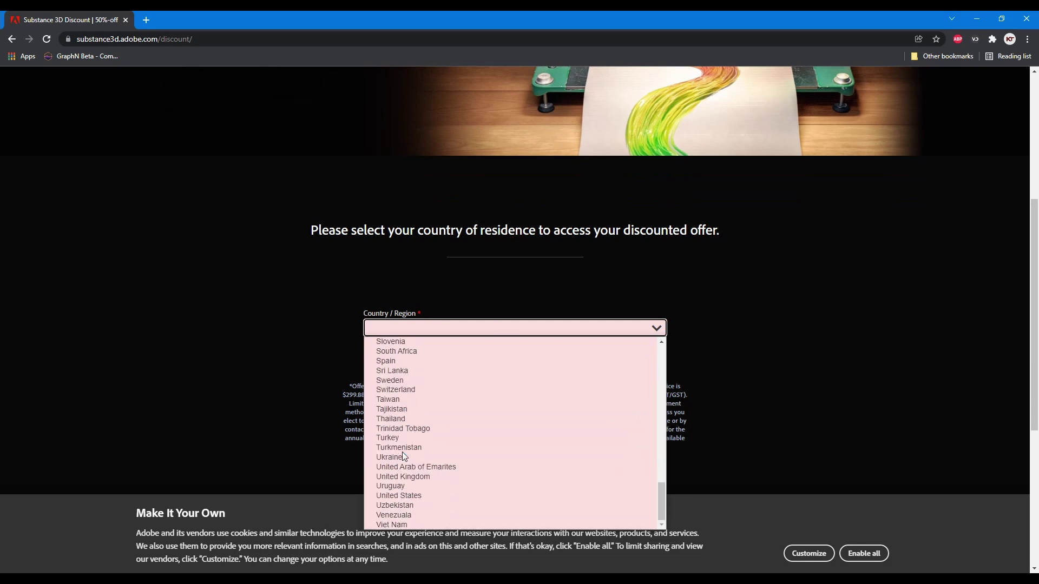
scroll(402, 452, up, 16)
click(394, 457)
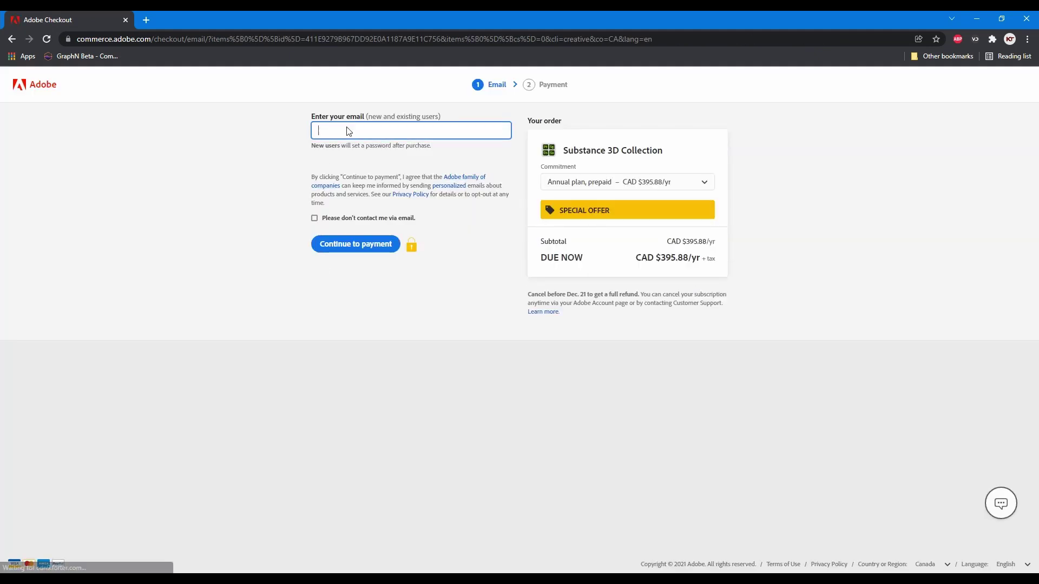
text(en)
key(BackSpace)
key(BackSpace)
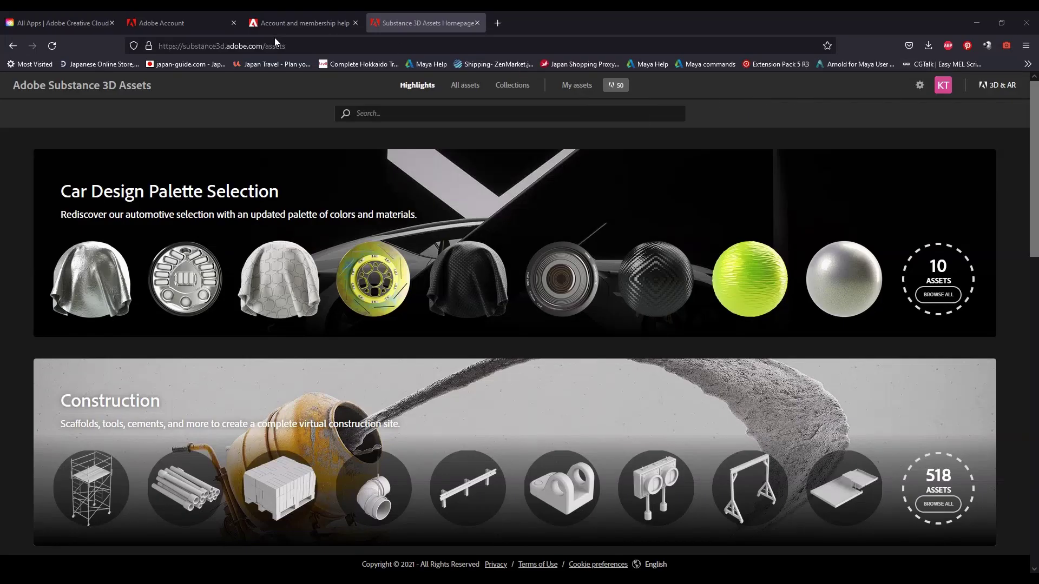
- Search 'substance source', open the Substance 3D Assets homepage, and show the account options
click(276, 46)
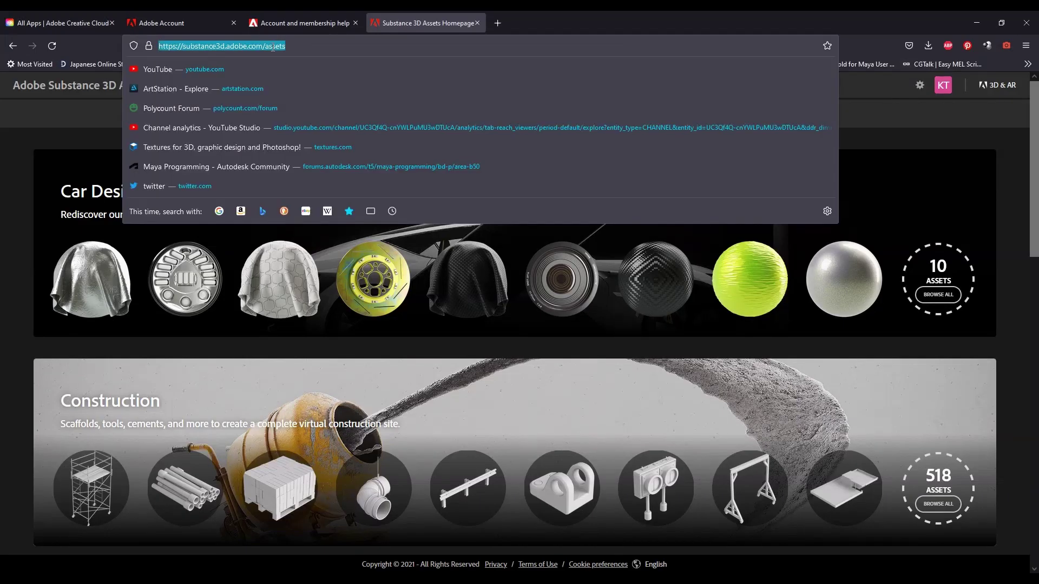
text(substance source)
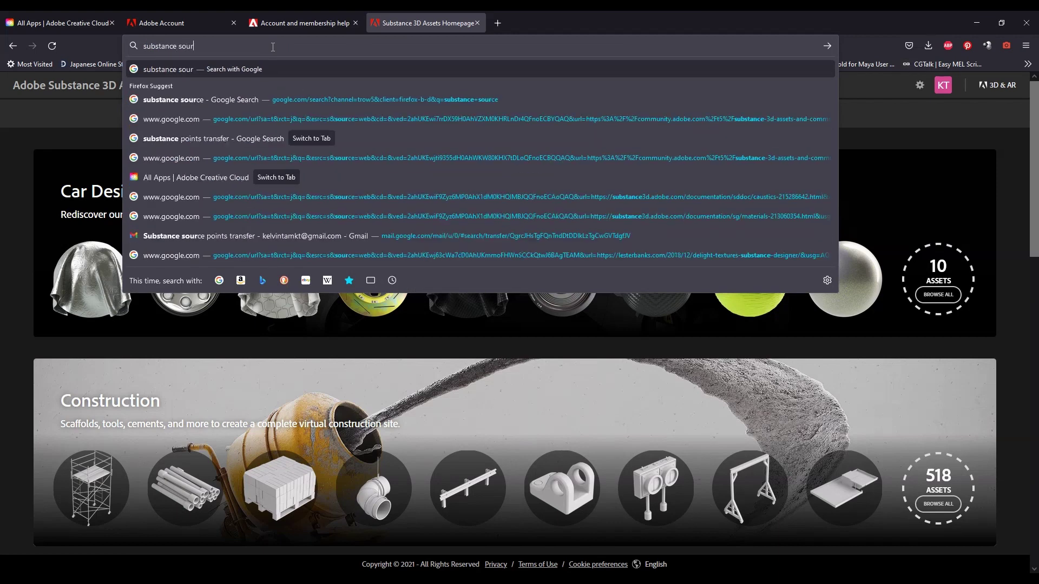
key(Return)
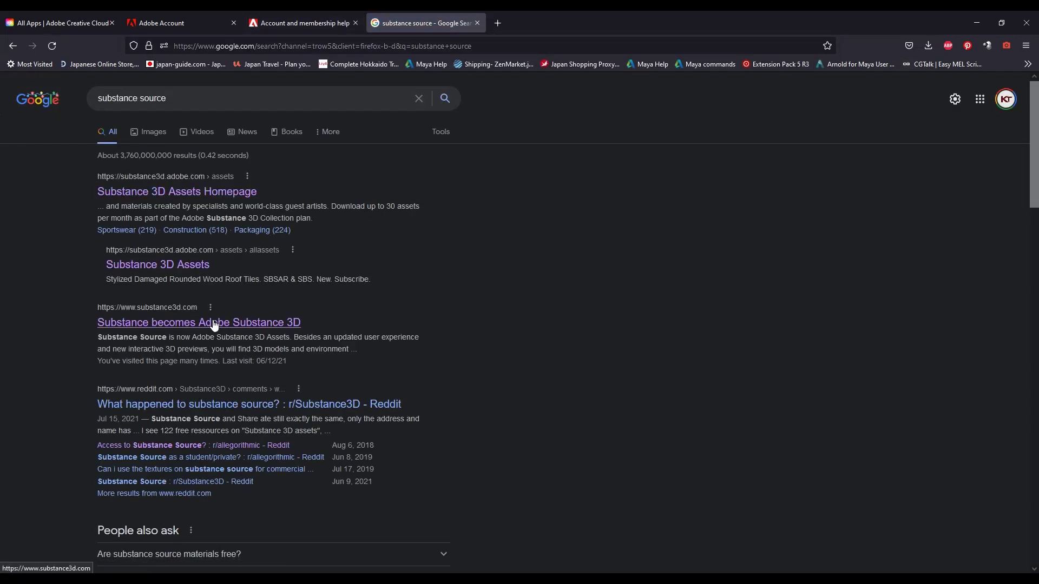
click(210, 194)
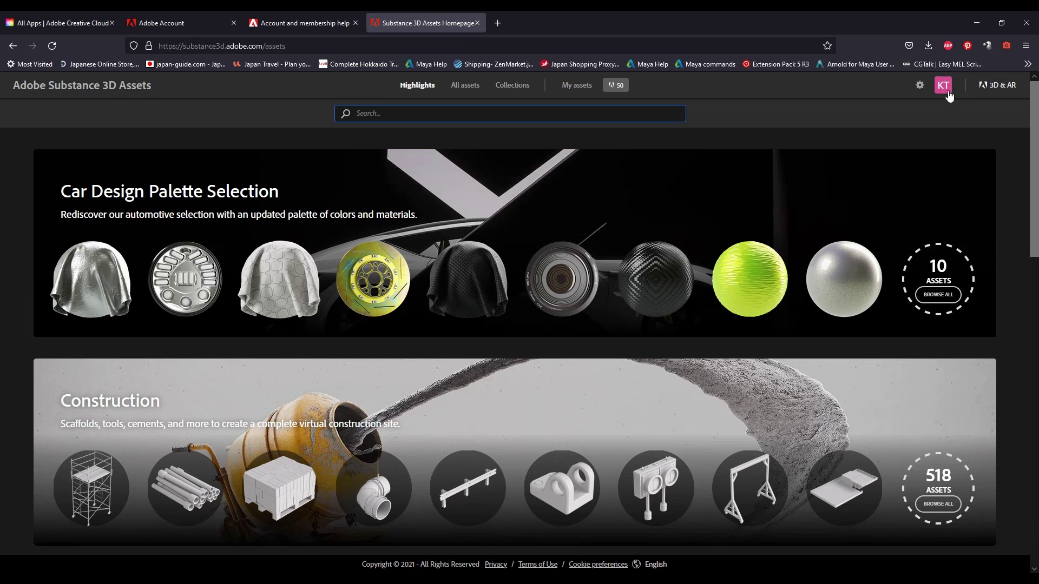
click(947, 96)
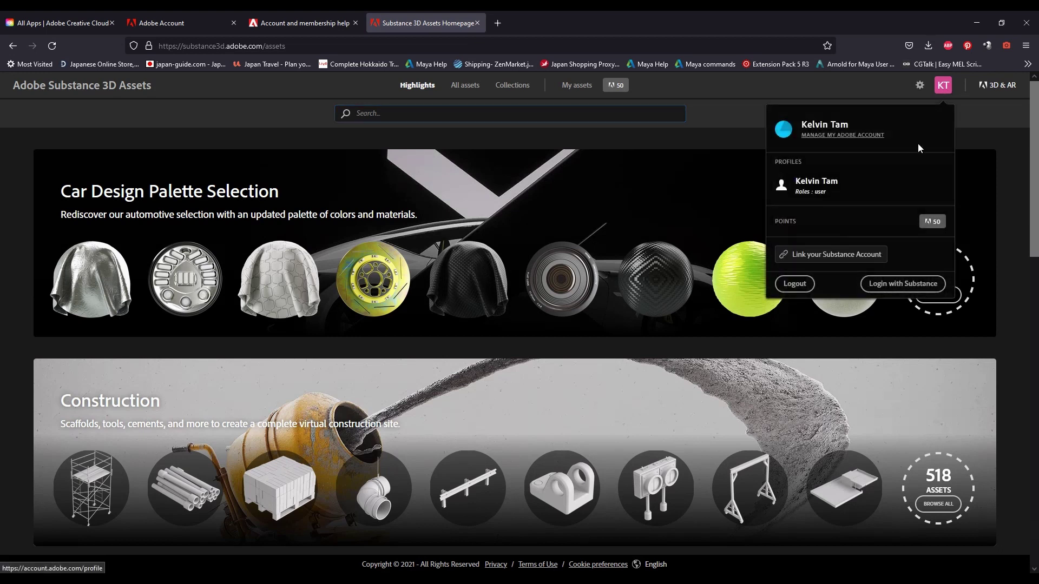
- Start account linking and go through the content-transfer explanation pages
click(833, 260)
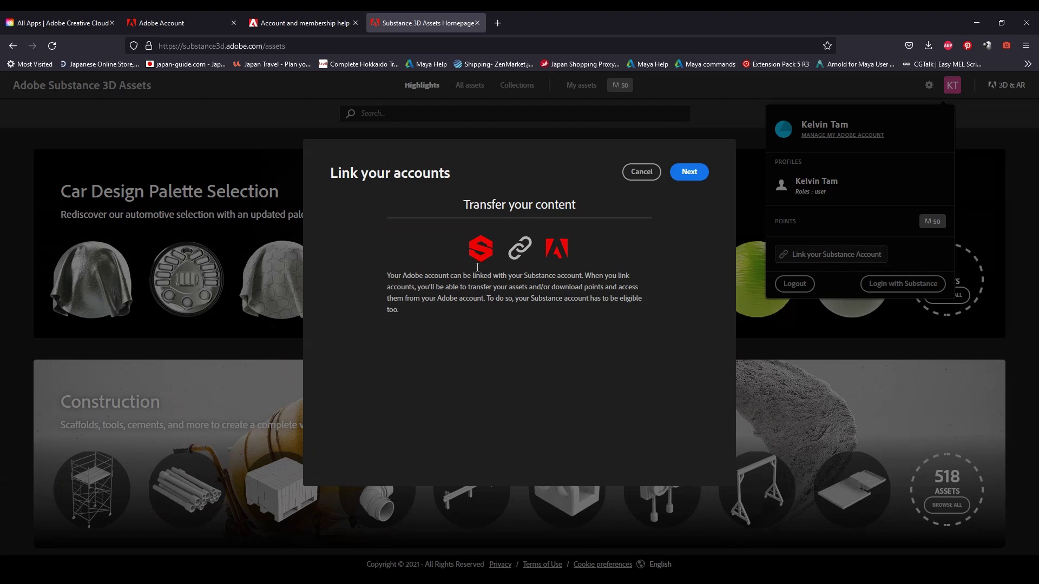
click(689, 172)
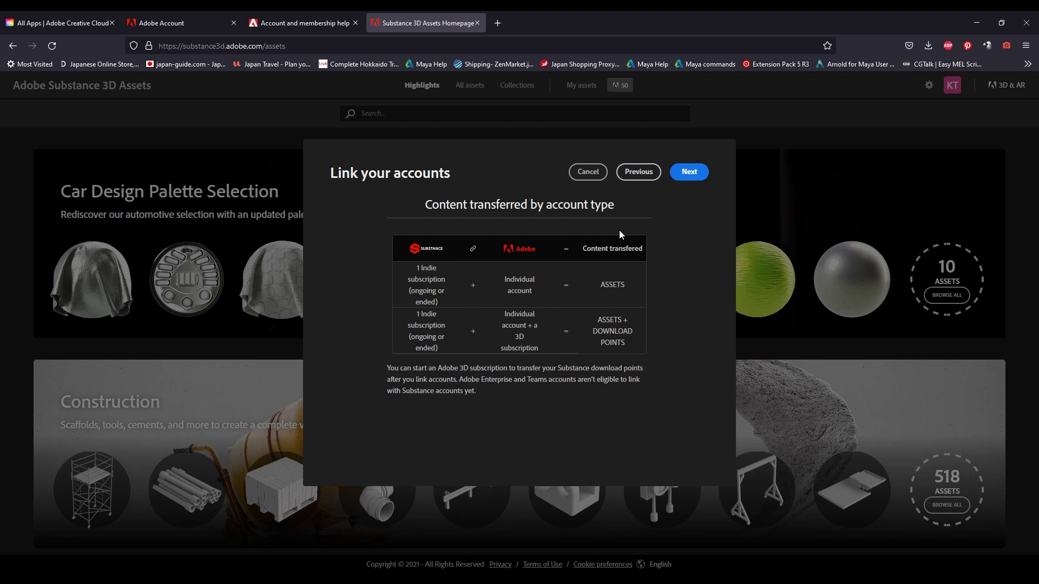
click(688, 172)
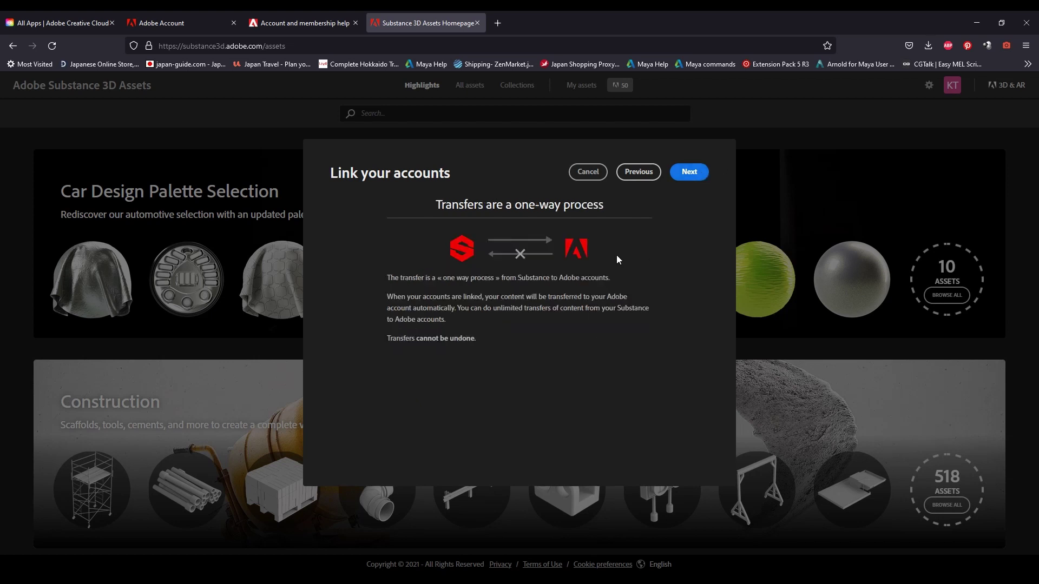
click(688, 172)
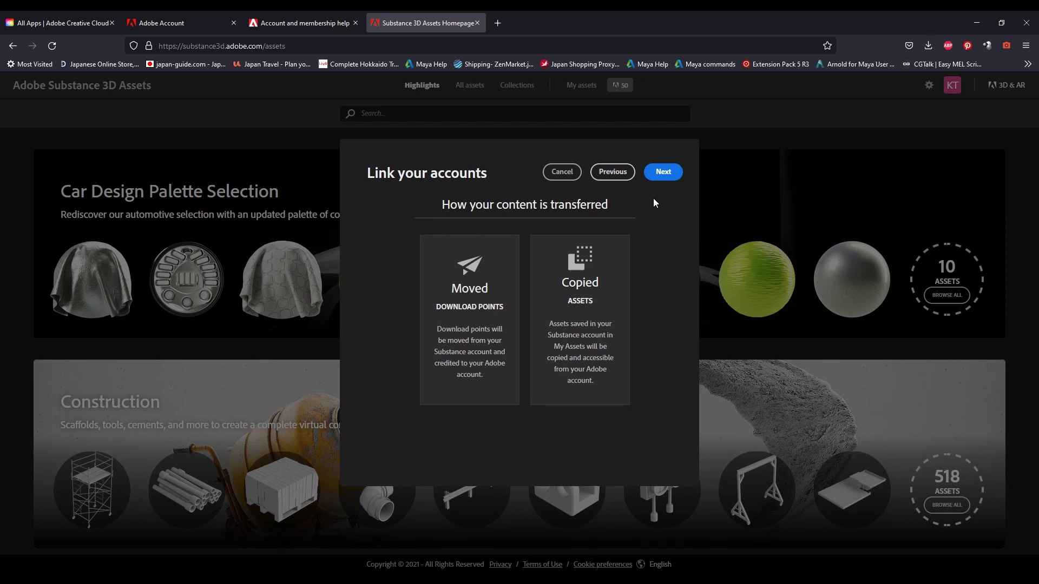
click(661, 174)
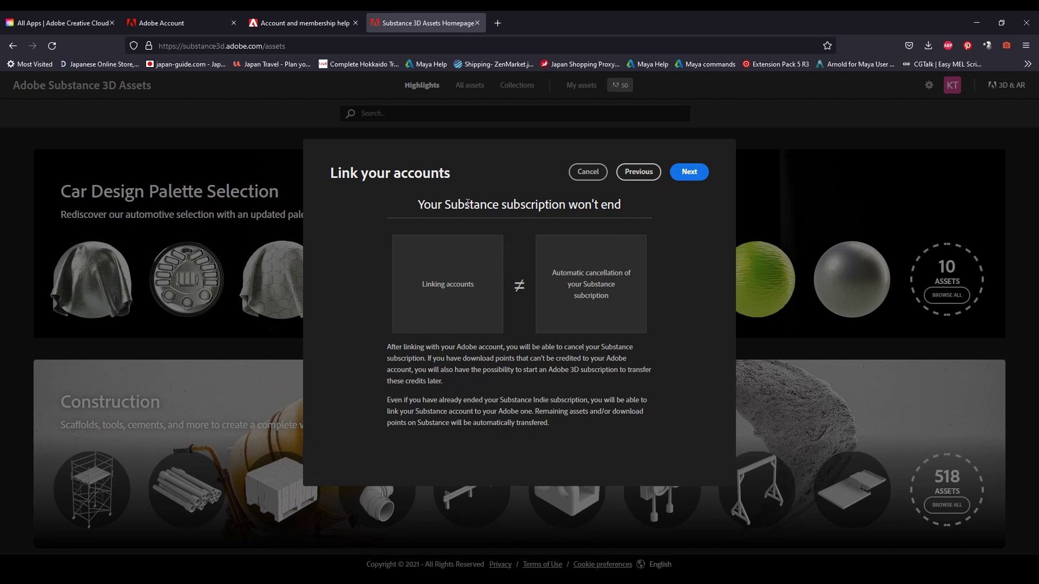
- Log in with the Substance account e-mail and password, declining to save the password
click(681, 174)
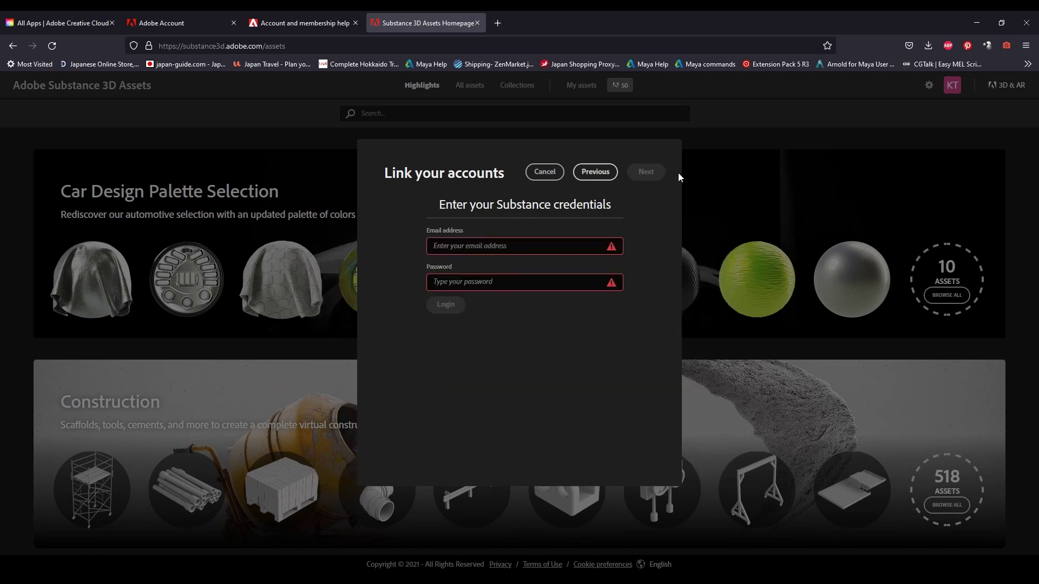
click(488, 244)
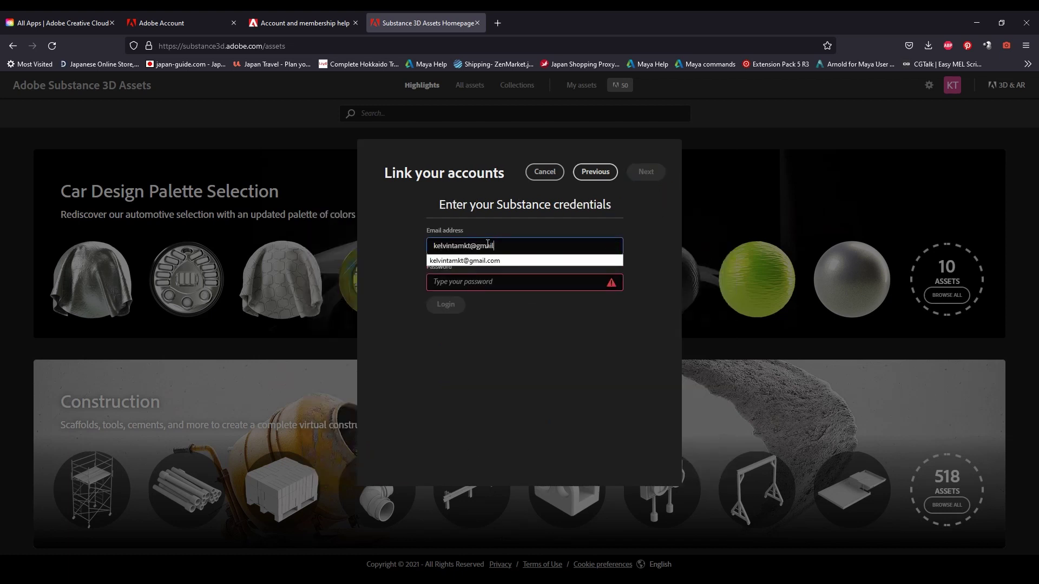
key(Down)
key(Tab)
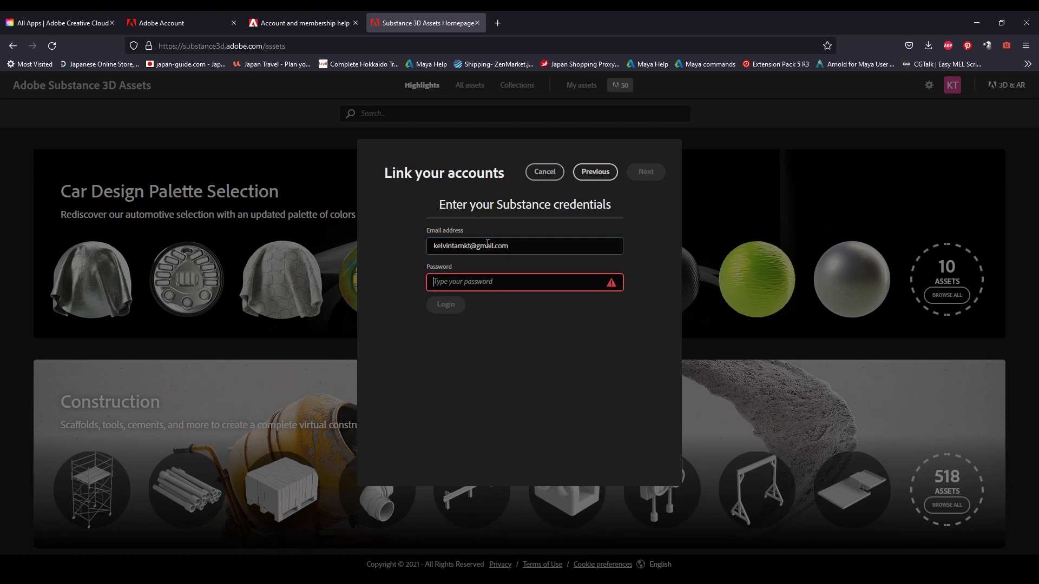
text(••••••••••)
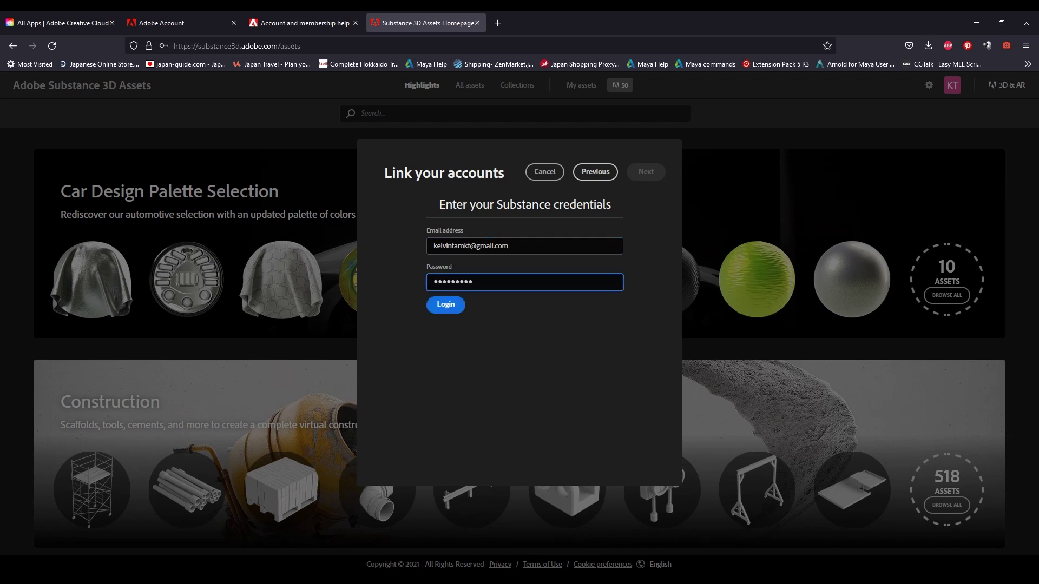
click(450, 304)
click(317, 183)
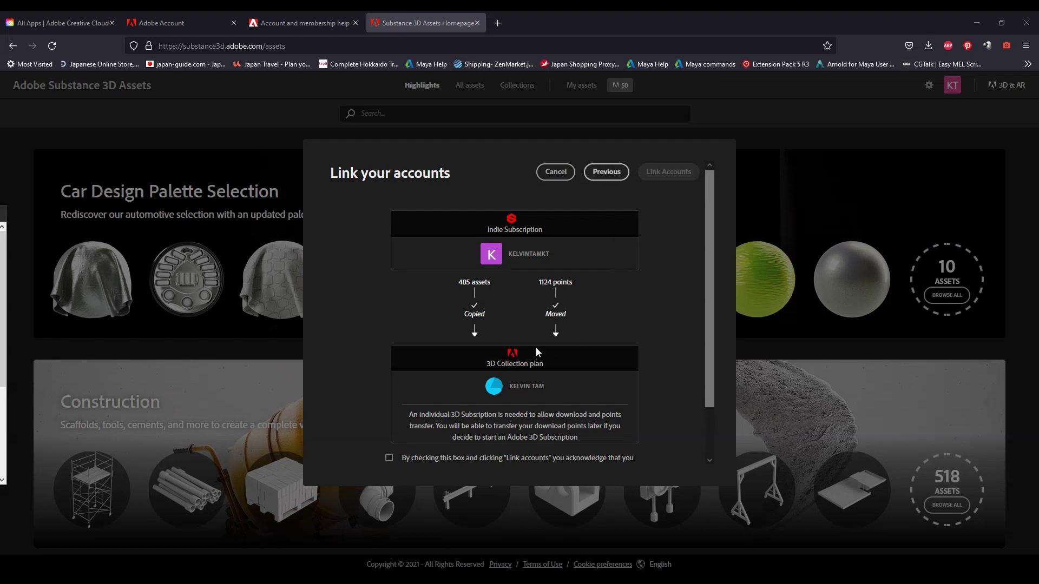
- Tick the data-transfer acknowledgement checkbox to complete the linking
scroll(491, 365, down, 1)
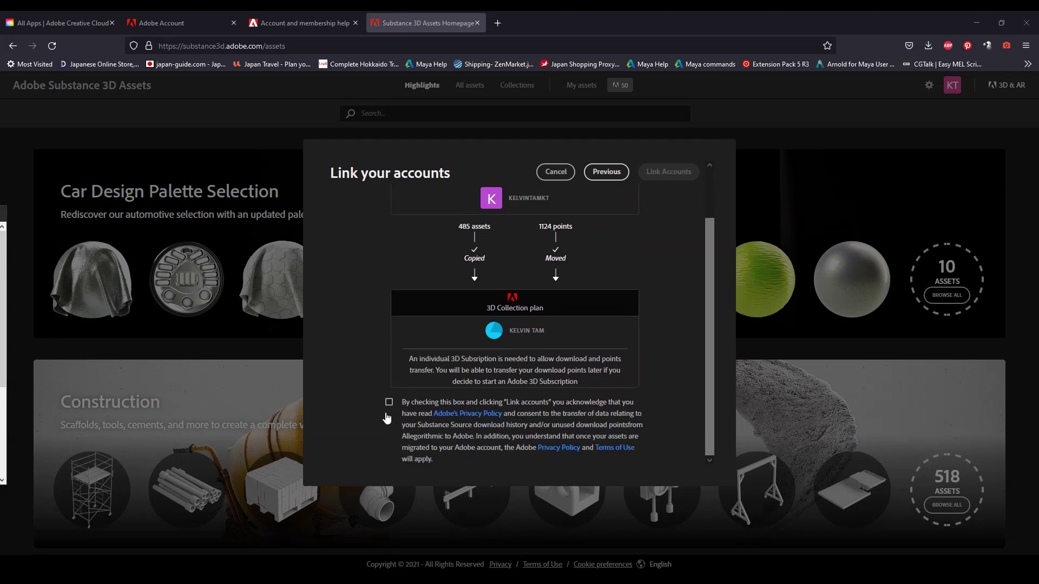
click(388, 402)
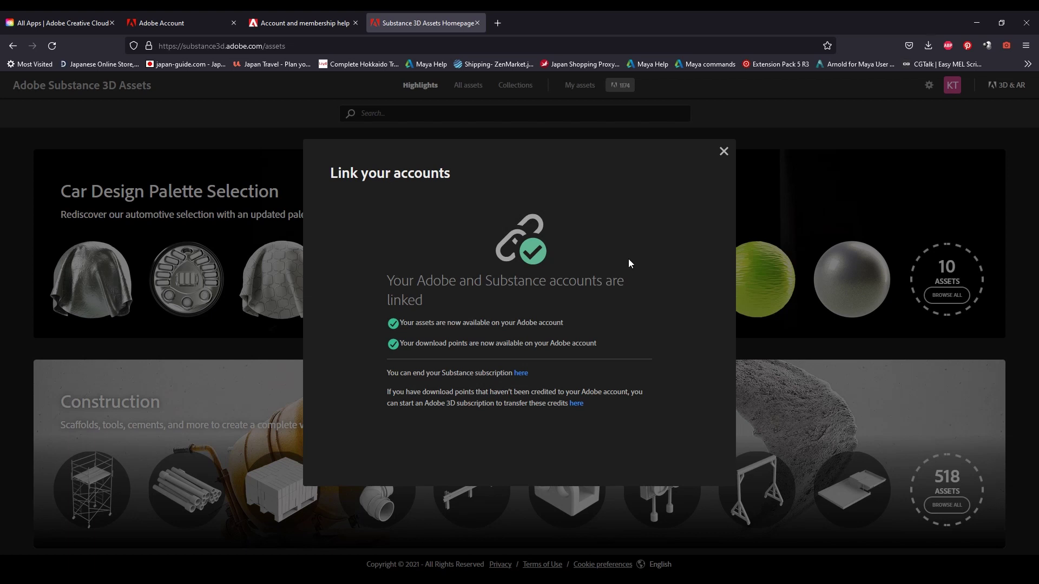
- Review the Substance store account's licences, then go back to the Substance 3D Assets page
click(521, 374)
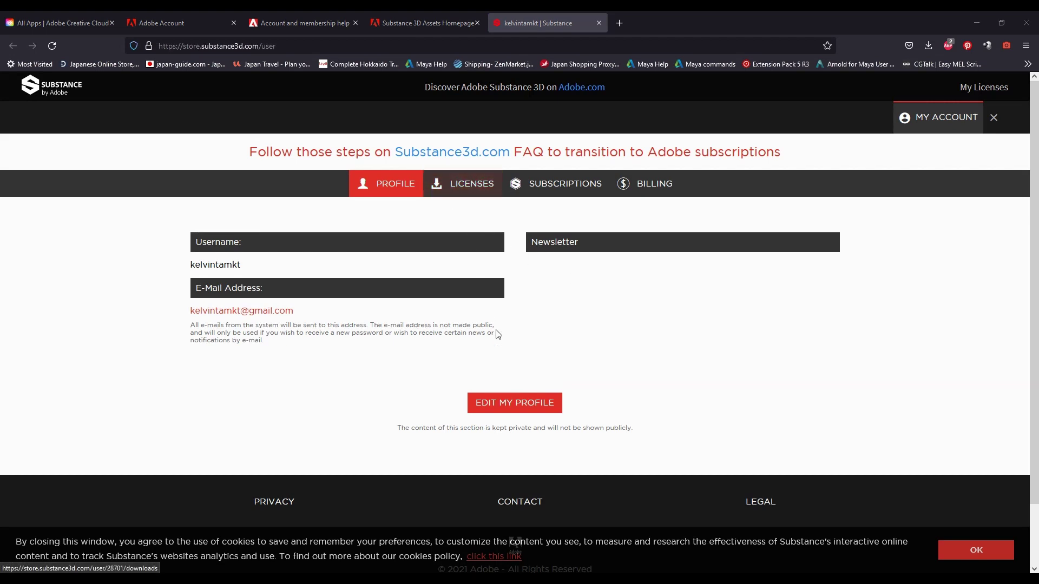
click(467, 187)
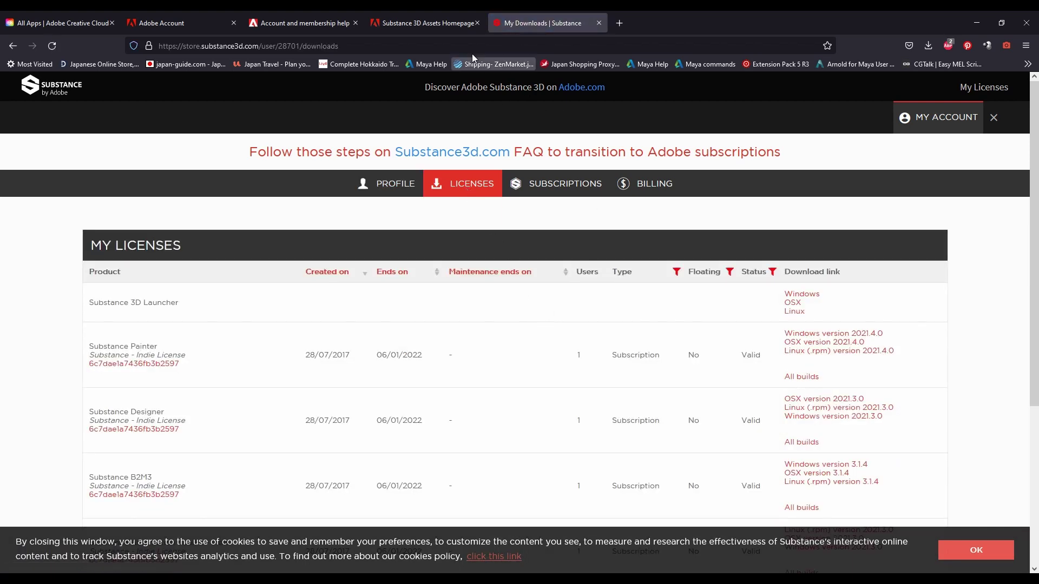
click(430, 23)
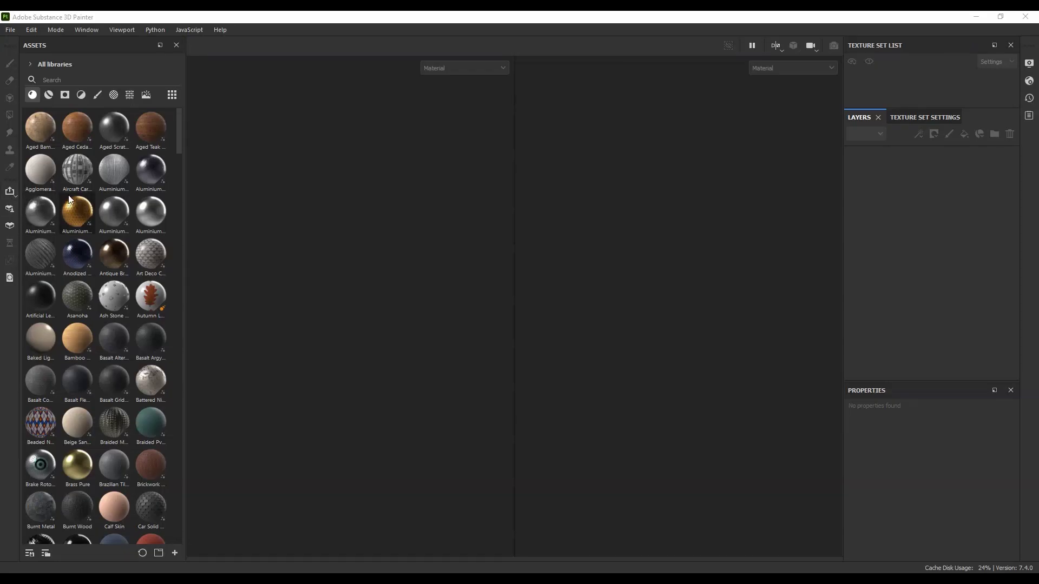
- Open Edit > Settings in Substance 3D Painter
click(41, 18)
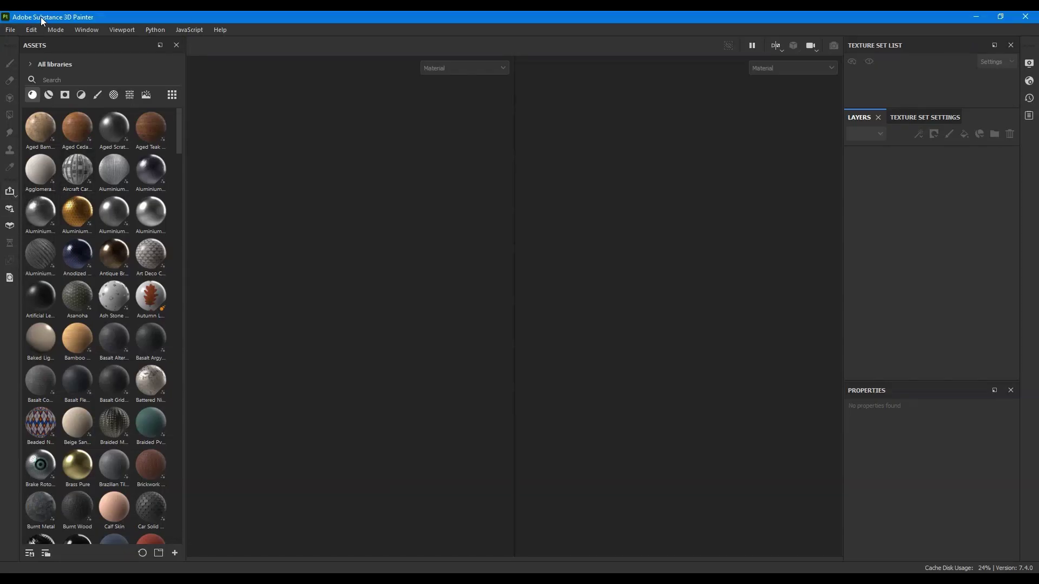
click(10, 30)
mouse_move(31, 30)
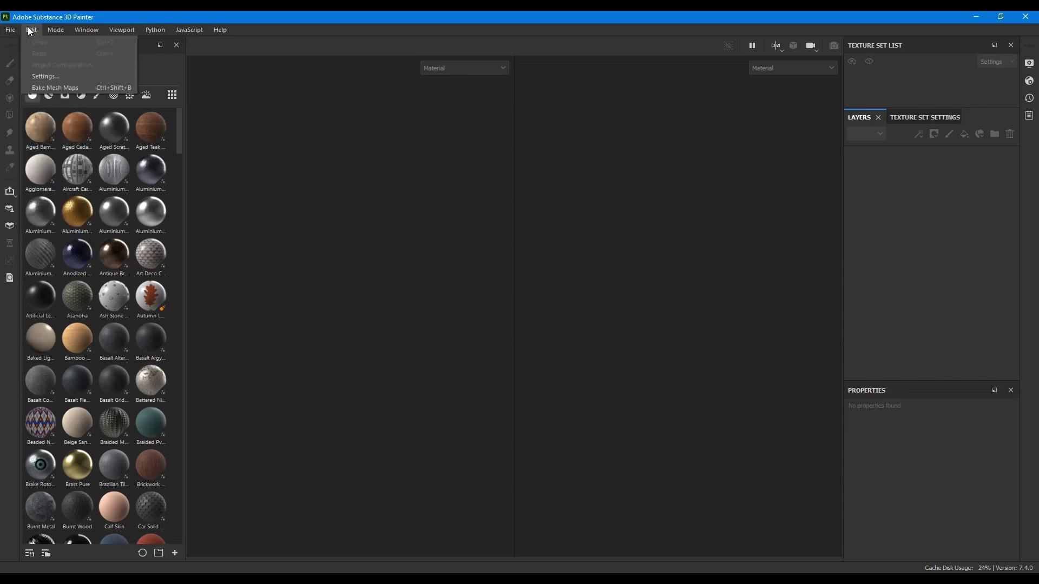
click(58, 75)
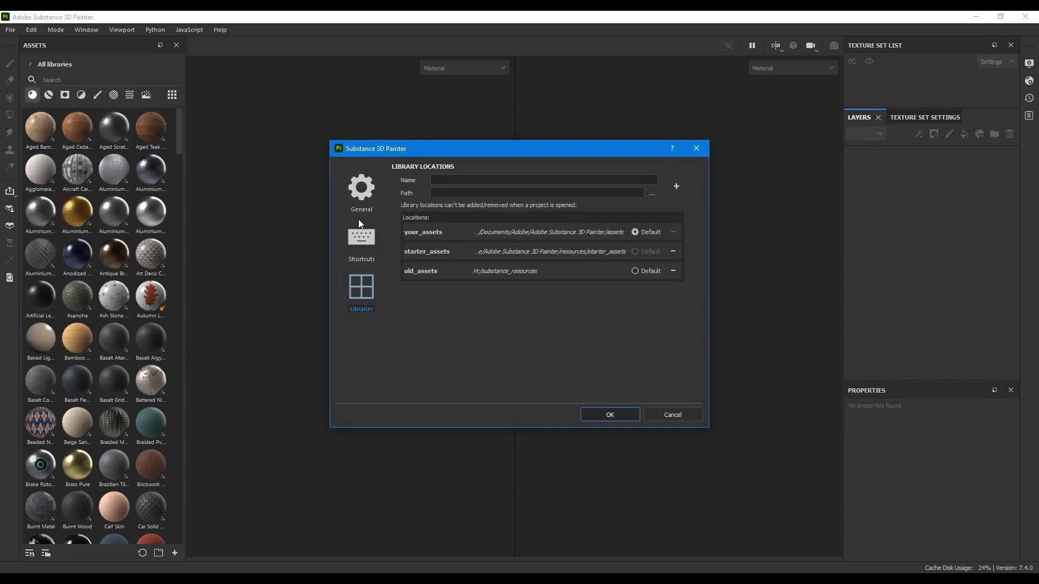
- In the Libraries settings, add a new library entry named 'substance Source'
click(358, 219)
click(363, 247)
click(356, 288)
click(599, 181)
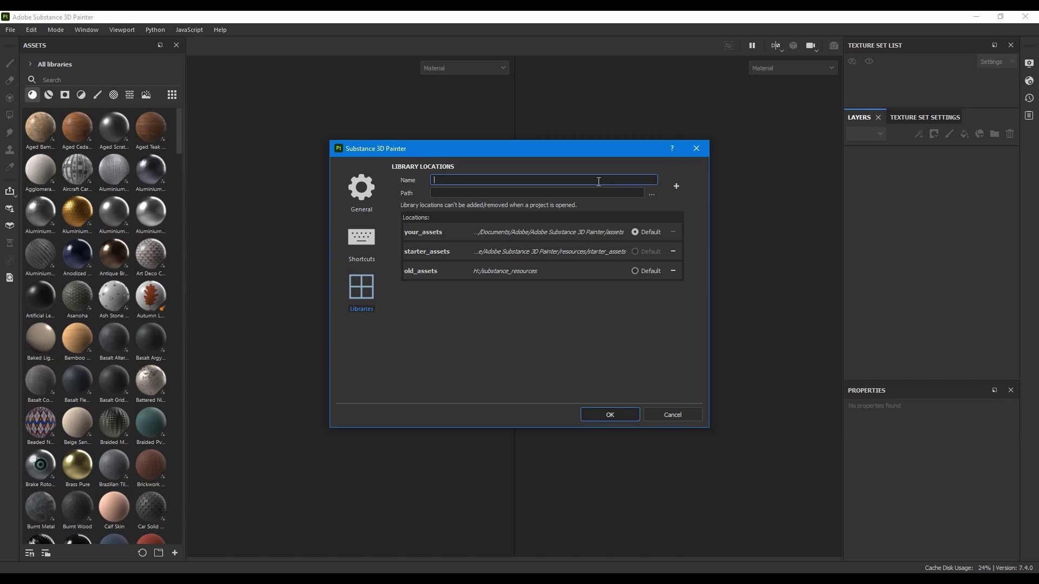
text(substance Source)
- Set the new library's path to the Documents folder
click(656, 193)
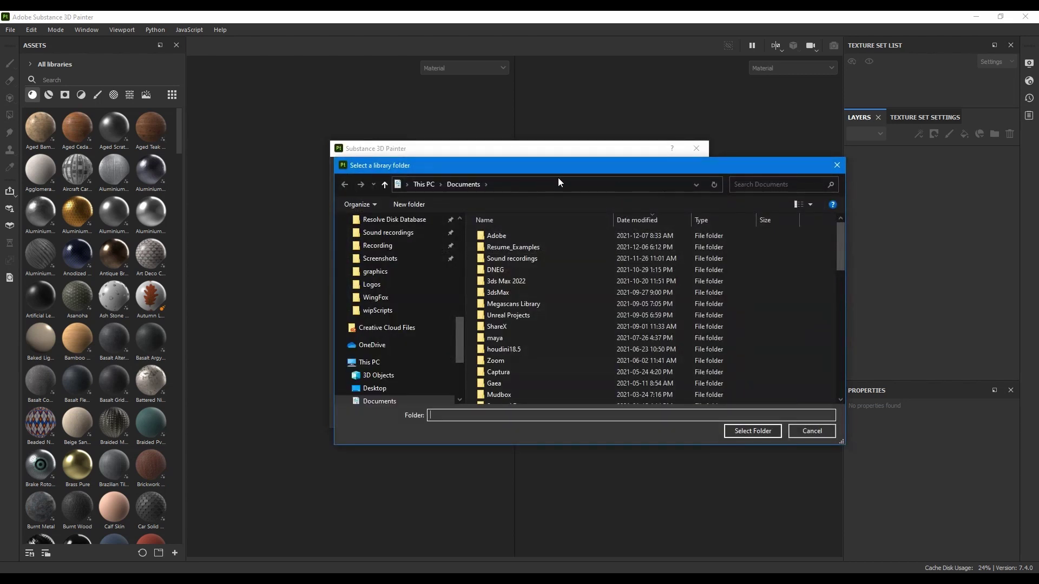
click(752, 431)
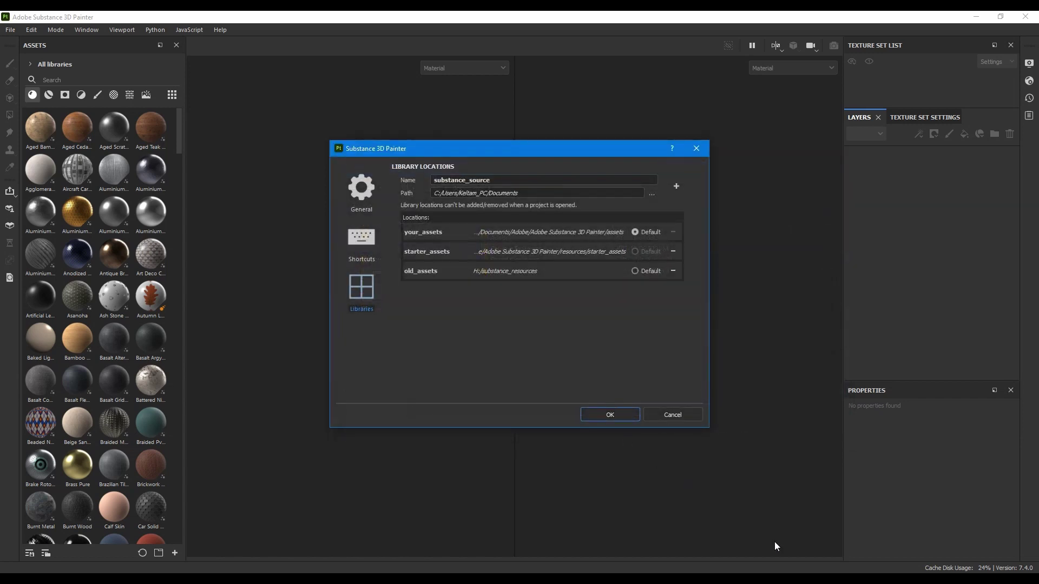